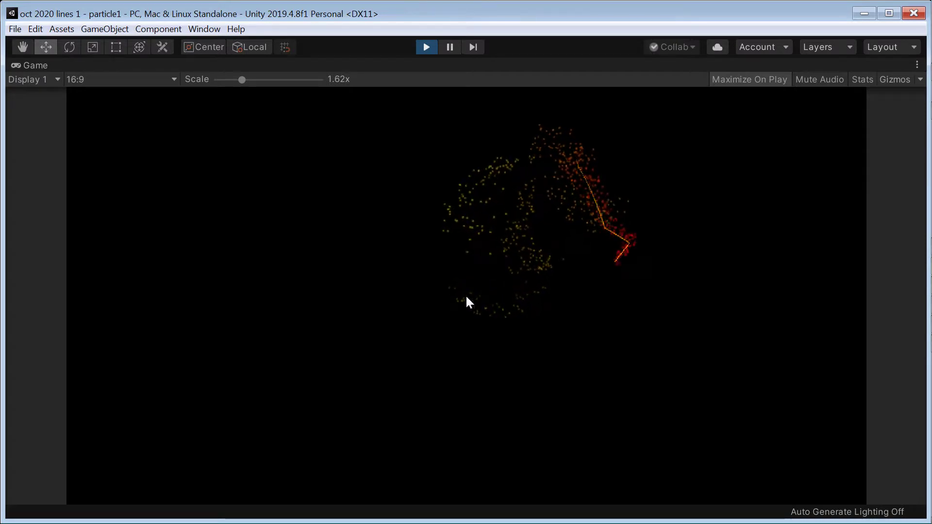
- Preview the particle2 scene and the particle1 scene in the running game, and stop playback in the editor layout
key("space")
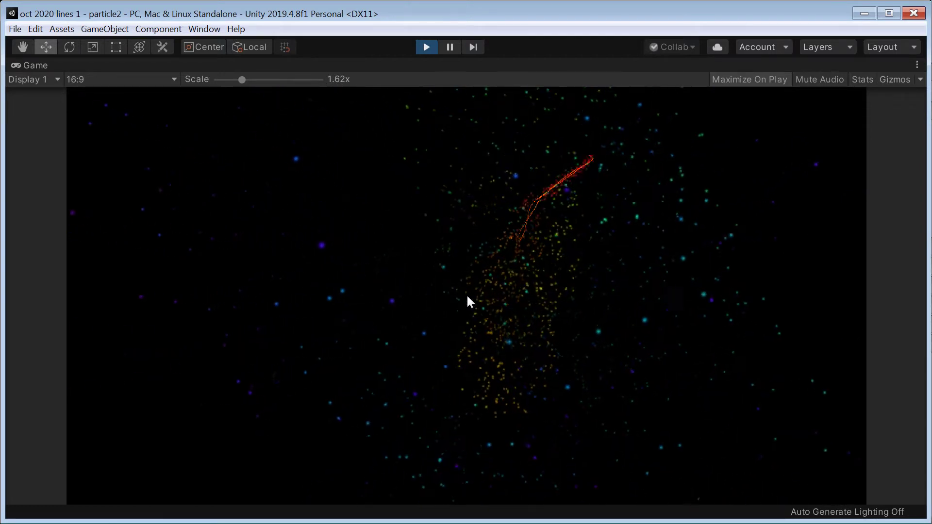
key("1")
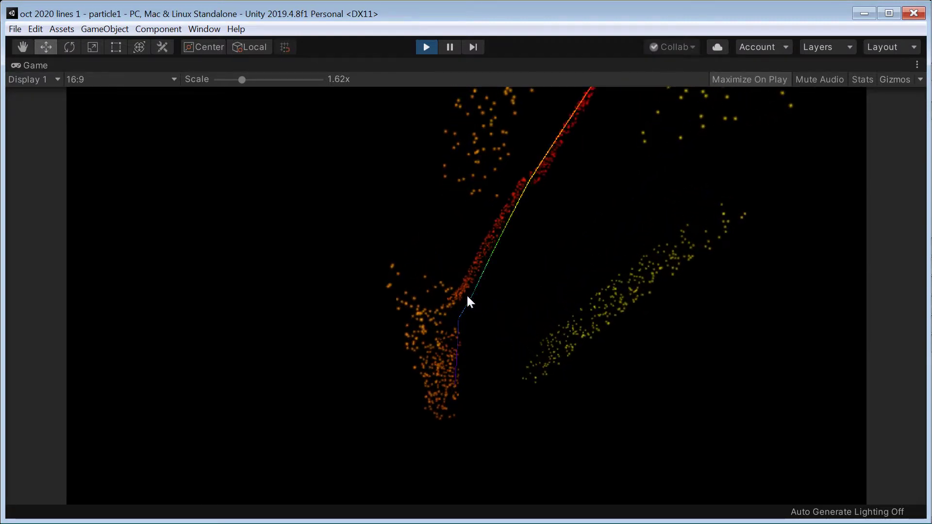
key("ctrl+shift+p")
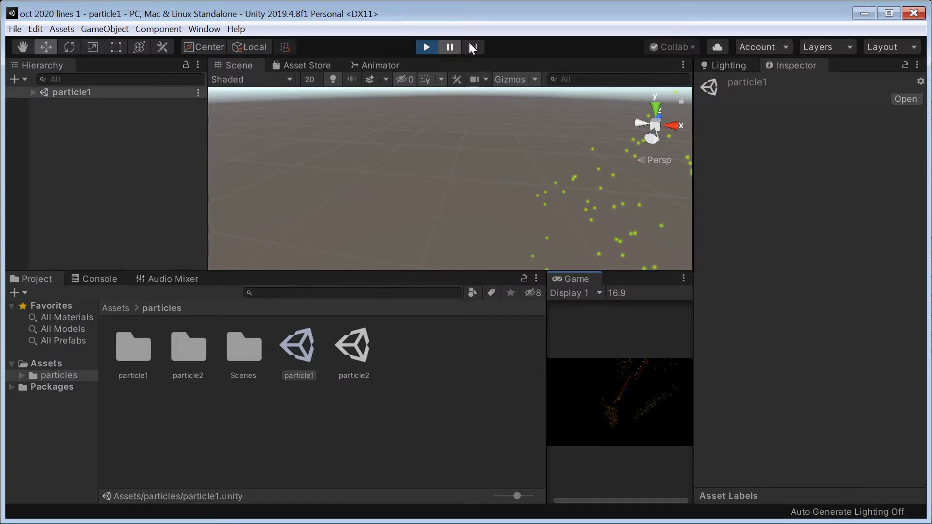
left_click(430, 48)
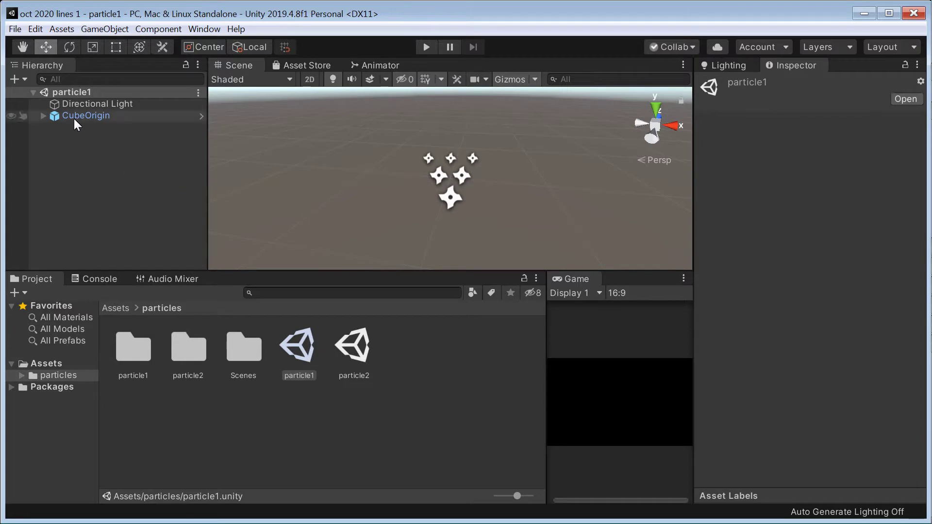
- Expand CubeOrigin and compare the transforms of cubeboundary, cubeboundary (2) and cubeboundary (1) among its children
left_click(43, 116)
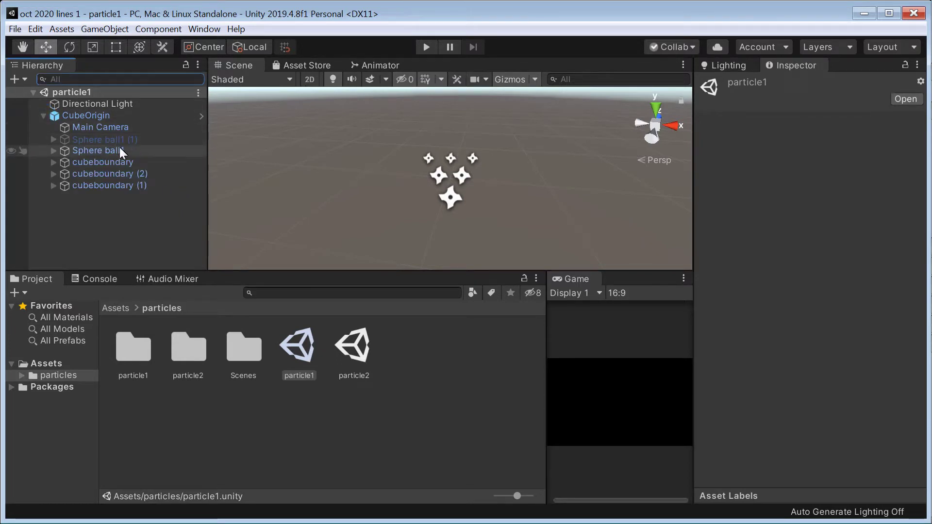
left_click(95, 150)
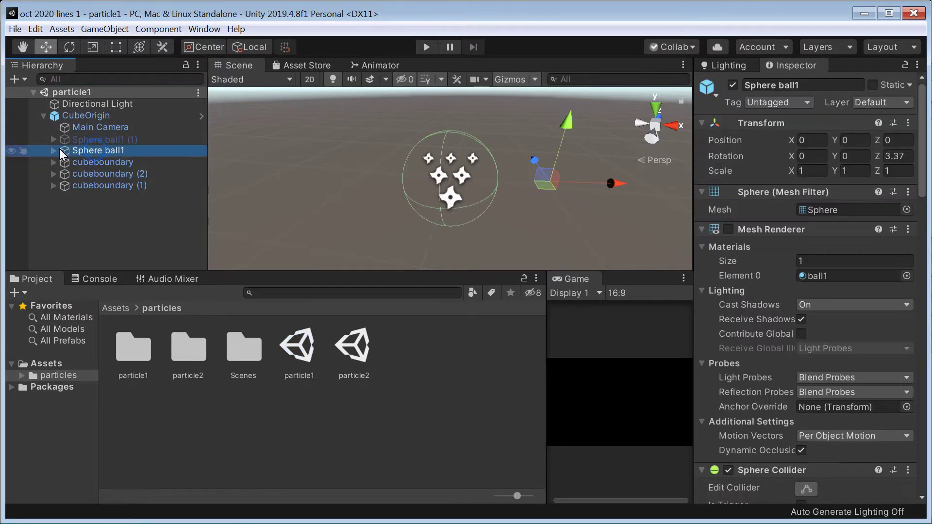
left_click(109, 167)
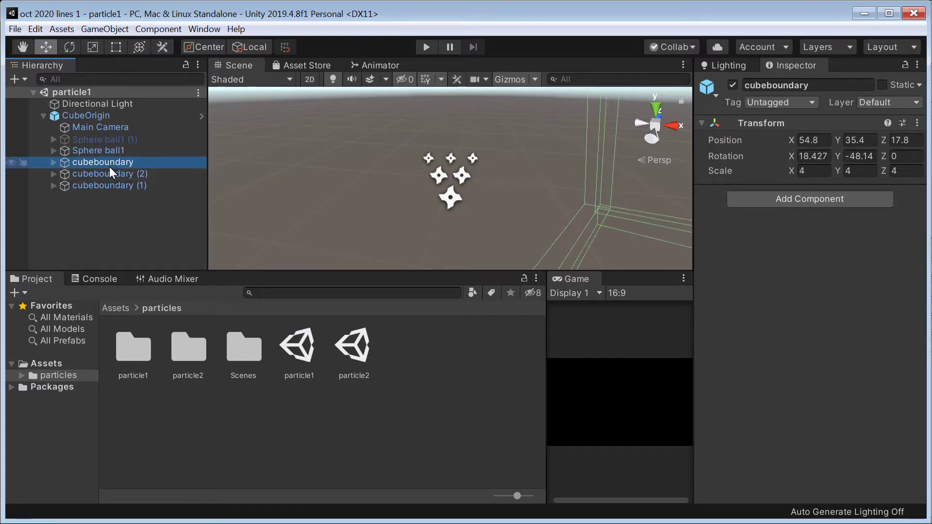
double_click(109, 166)
left_click(111, 175)
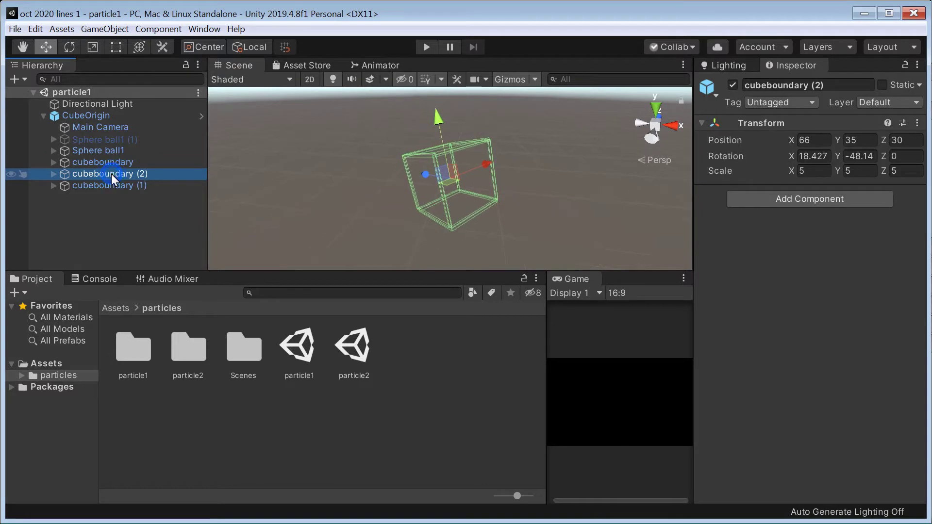
left_click(111, 187)
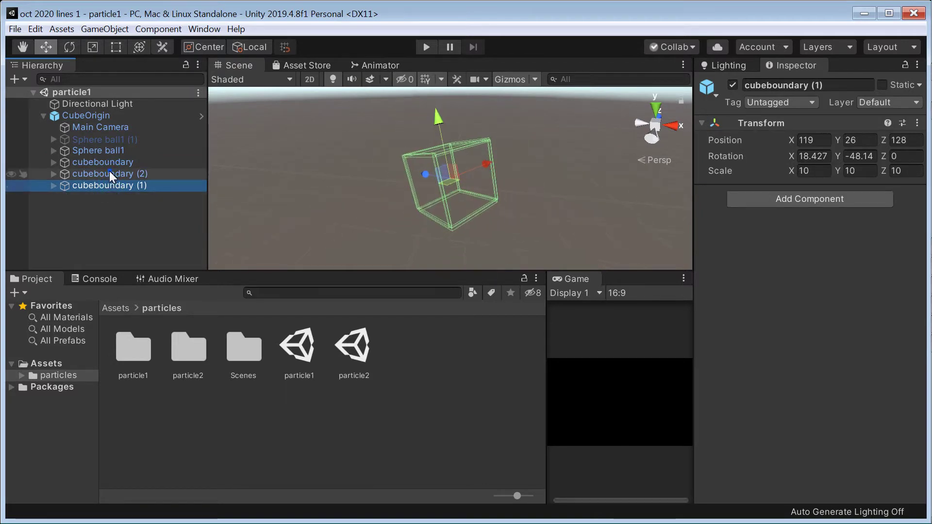
left_click(109, 172)
left_click(102, 161)
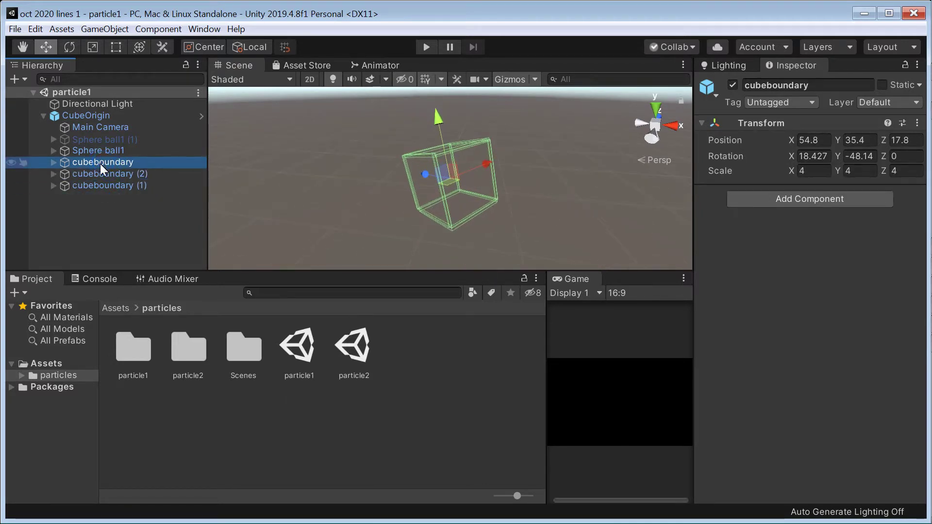
left_click(96, 173)
left_click(99, 186)
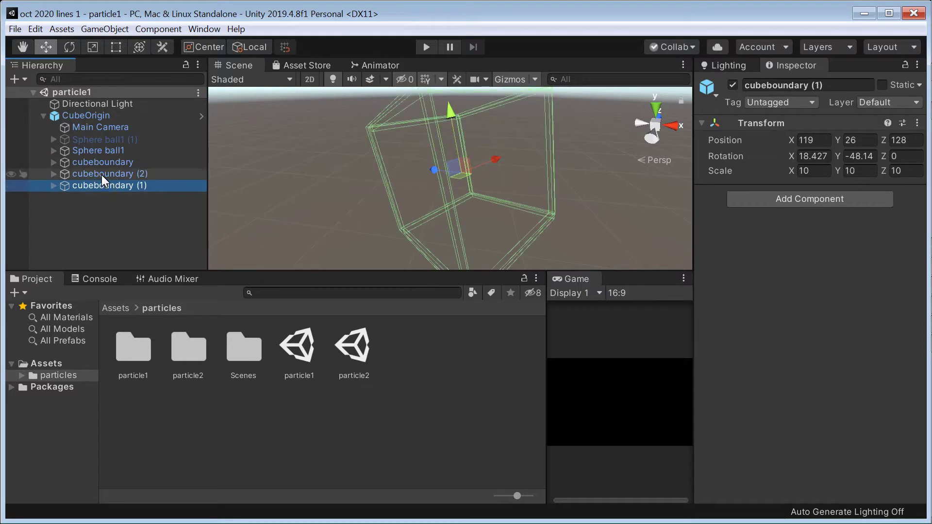
left_click(101, 174)
left_click(103, 164)
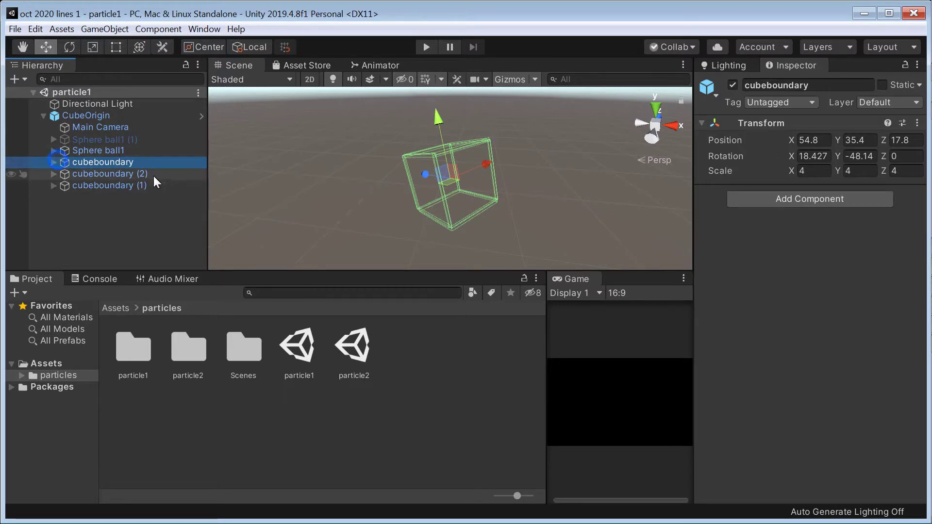
- Inspect the child cubes of cubeboundary, and check the other two boundary cubes in the scene
left_click(53, 161)
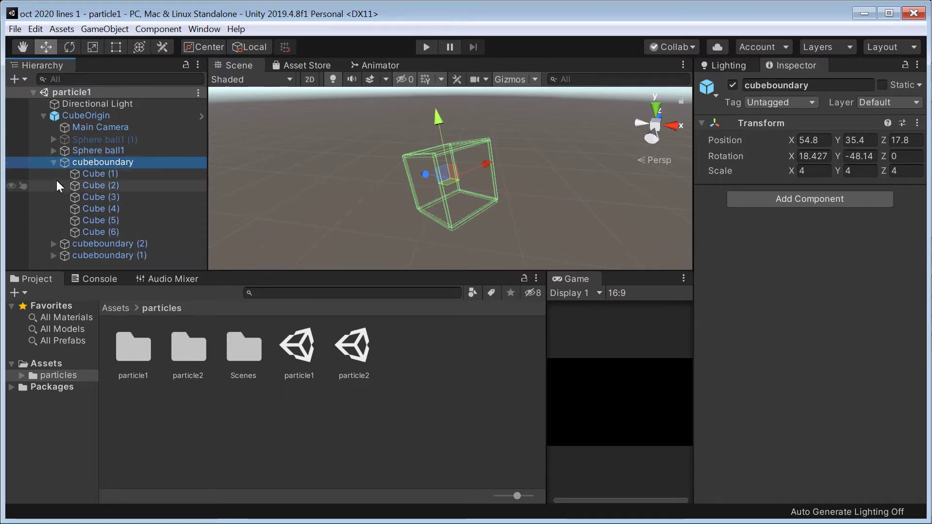
left_click(51, 163)
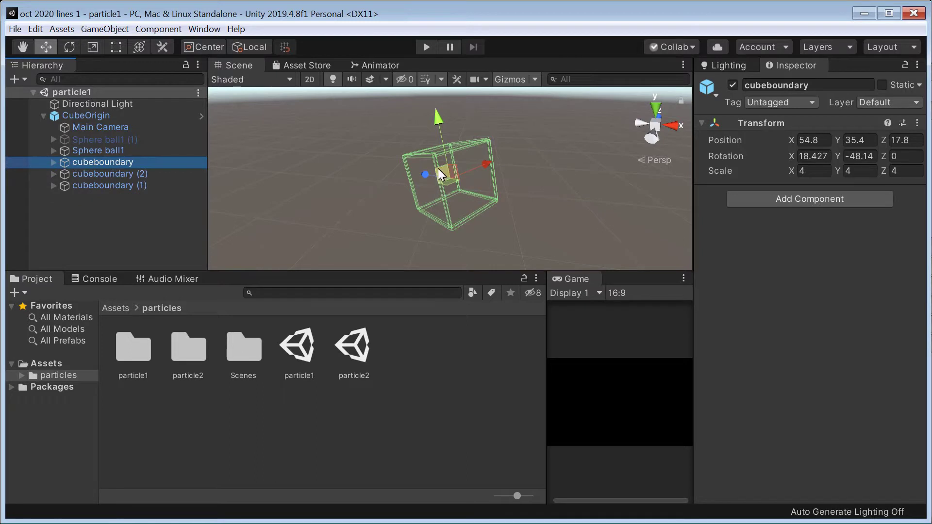
left_click(146, 176)
left_click(139, 188)
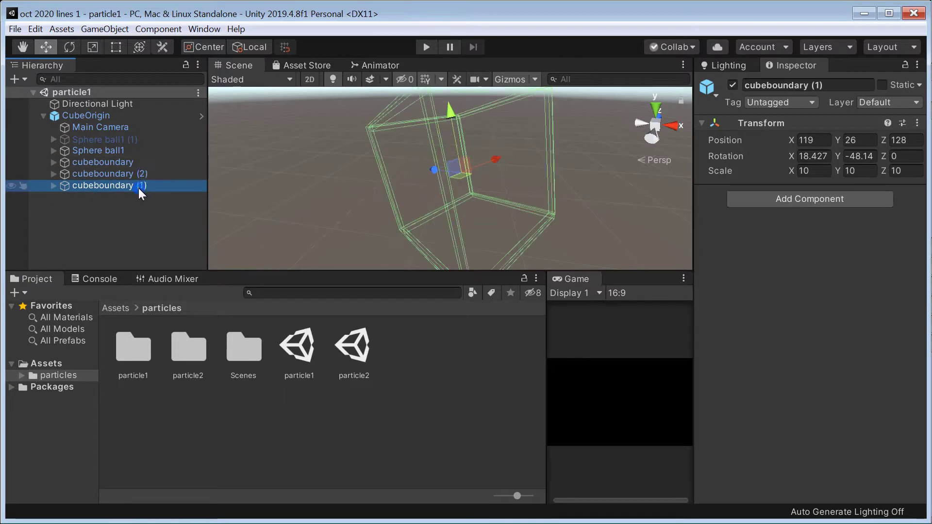
left_click(133, 172)
- Expand Sphere ball1 and examine the list of gradients in its Ball 1 script component
left_click(118, 151)
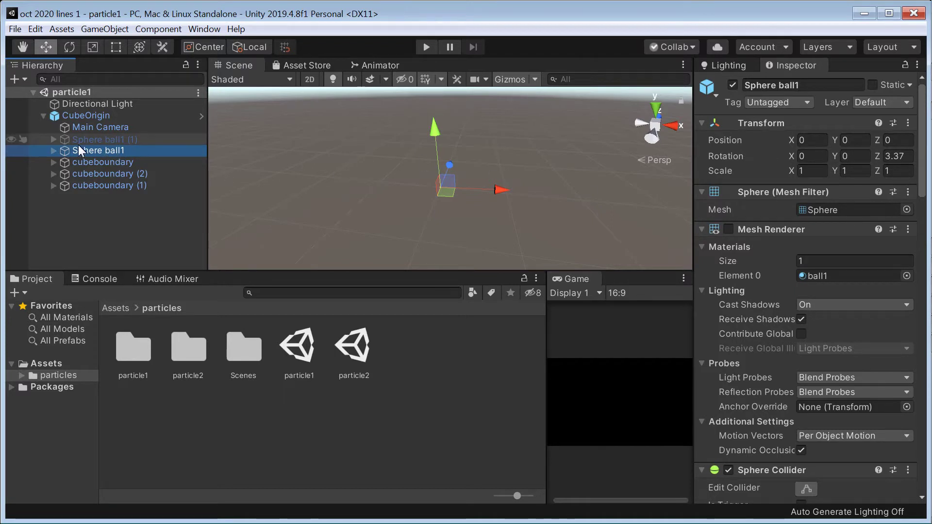
left_click(53, 152)
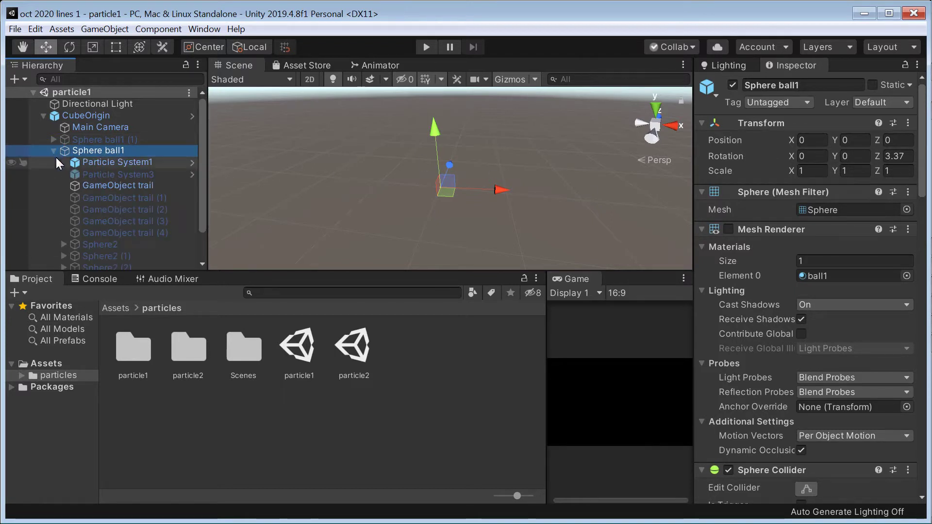
scroll(812, 301, "down", 10)
scroll(812, 301, "down", 4)
scroll(813, 303, "up", 6)
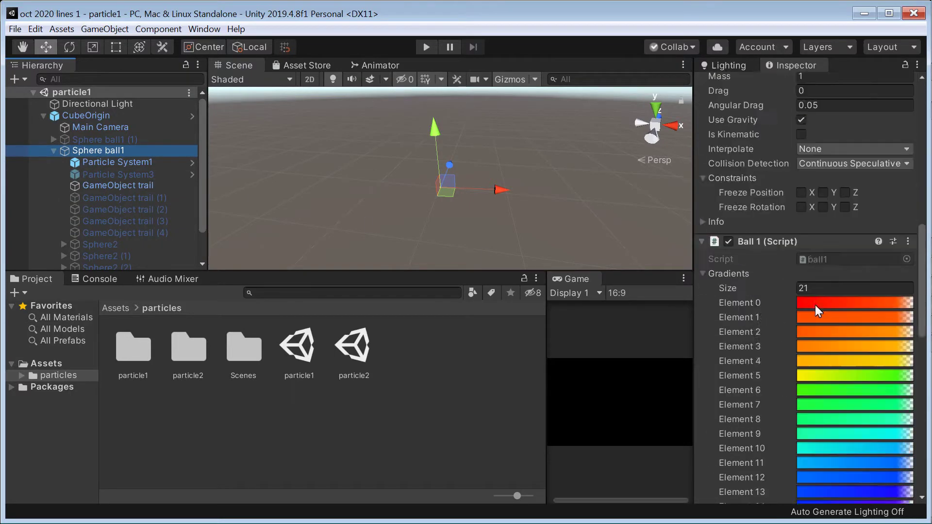
scroll(801, 305, "down", 2)
scroll(787, 252, "down", 5)
scroll(777, 341, "up", 5)
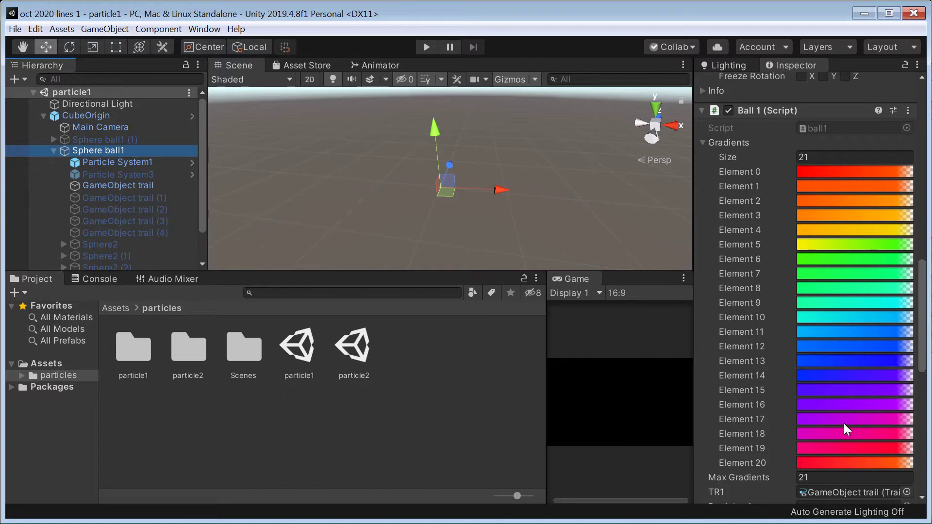
- View the Element 0 gradient in the Gradient Editor without changing it, and review the script's object references
left_click(838, 170)
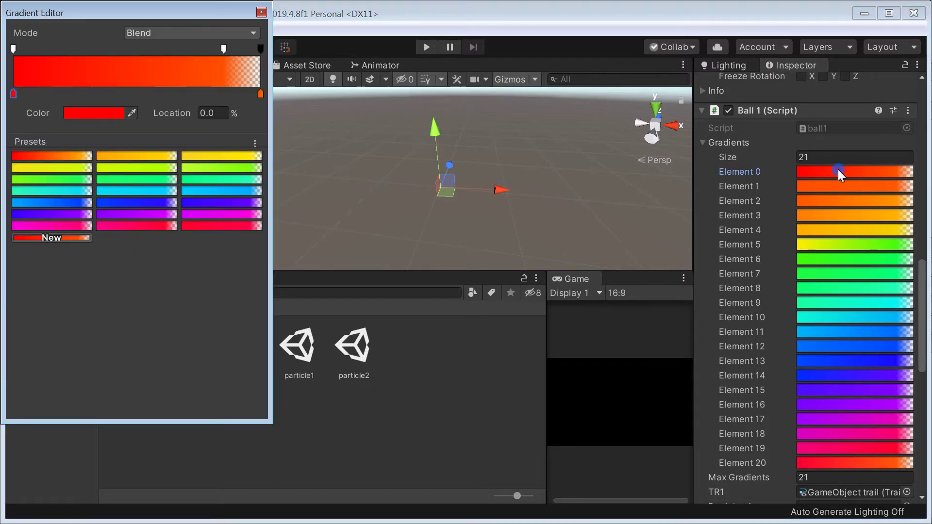
left_click(261, 13)
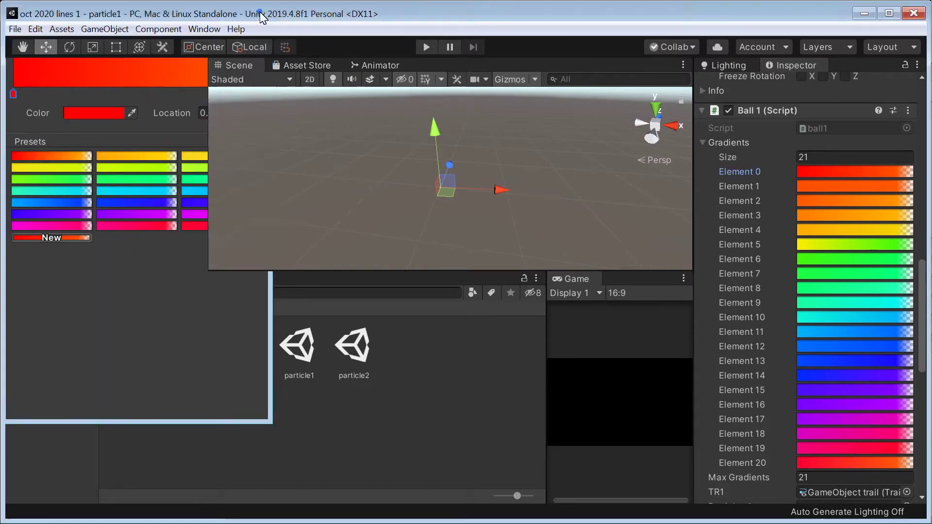
scroll(844, 377, "down", 3)
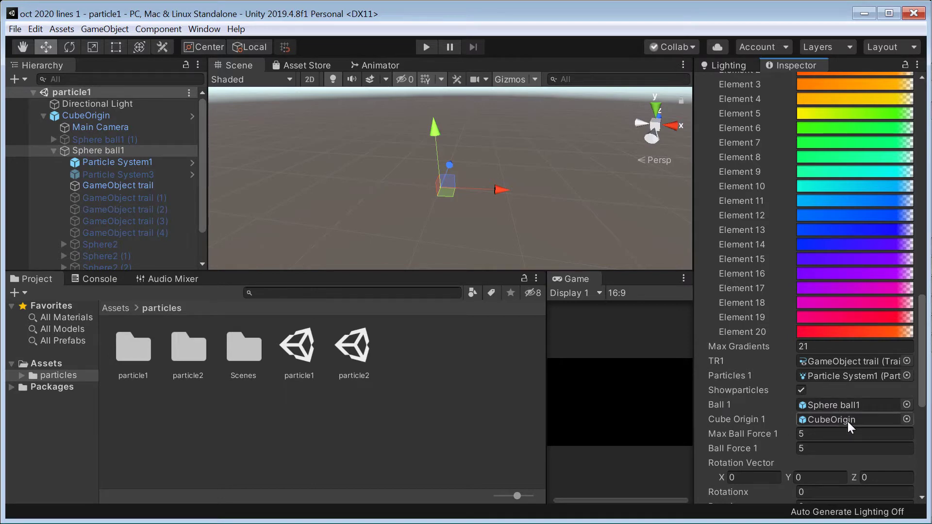
- Examine CubeOrigin up close in the scene and toggle its Mesh Renderer, leaving it disabled
left_click(105, 120)
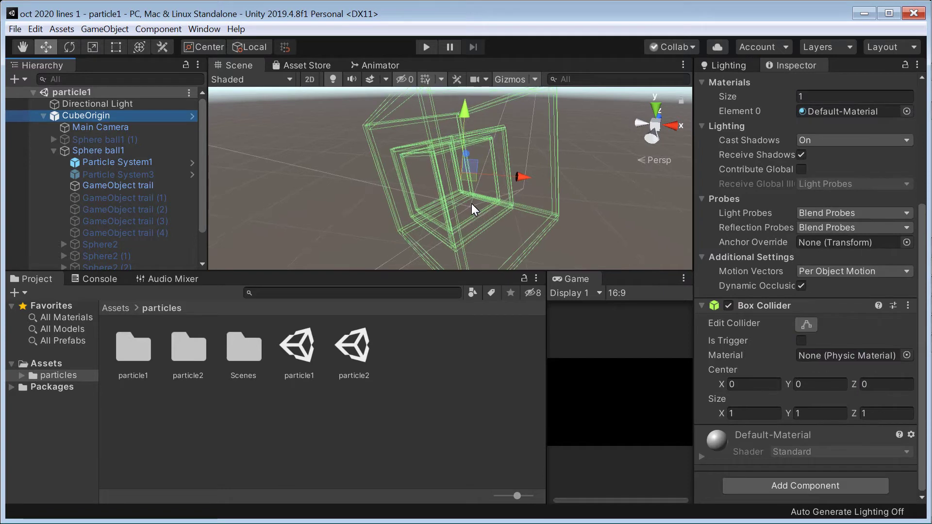
scroll(471, 204, "up", 6)
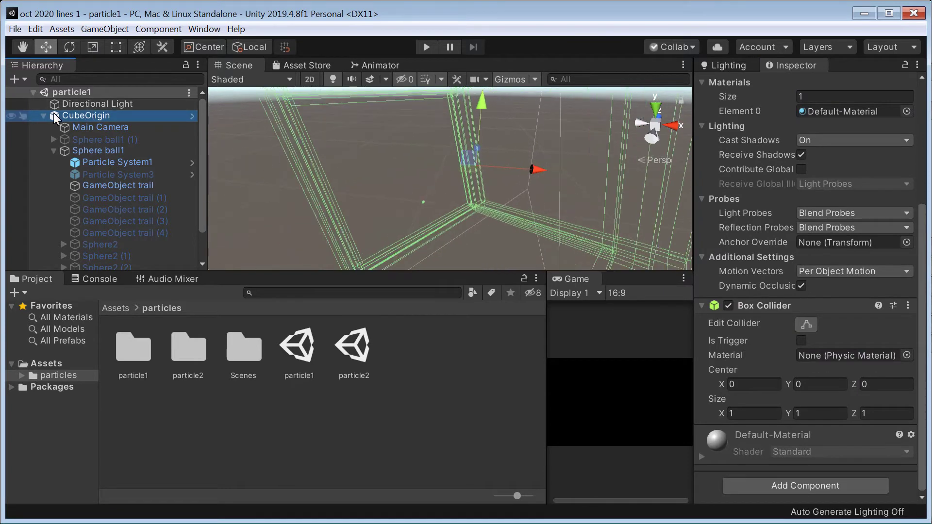
scroll(731, 193, "up", 5)
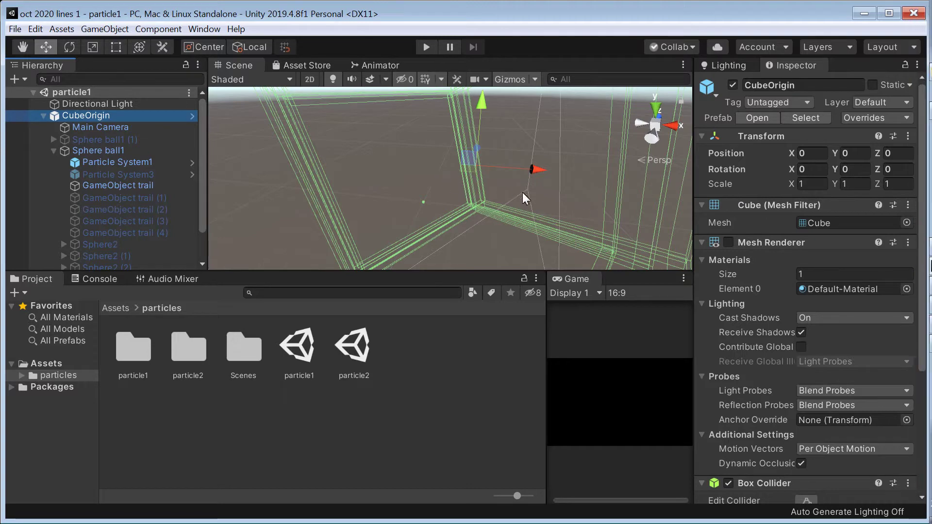
scroll(450, 193, "up", 5)
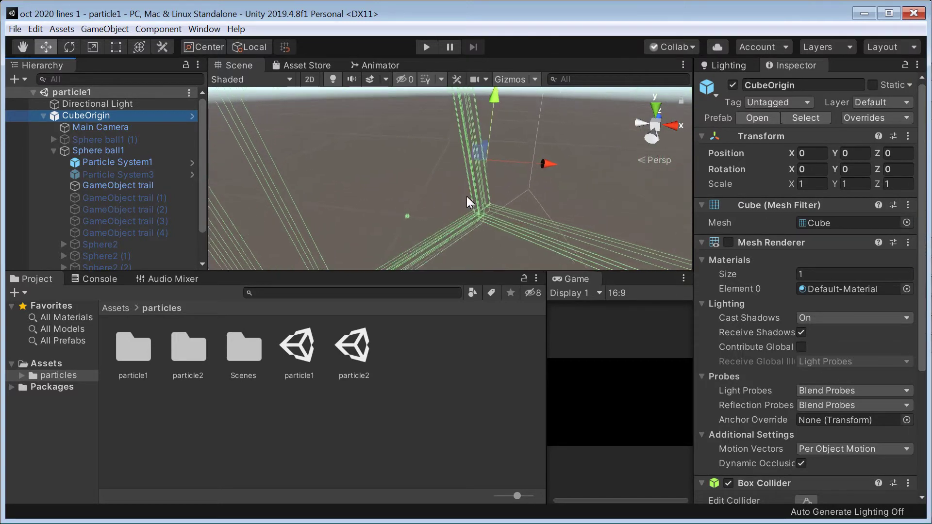
left_click(730, 241)
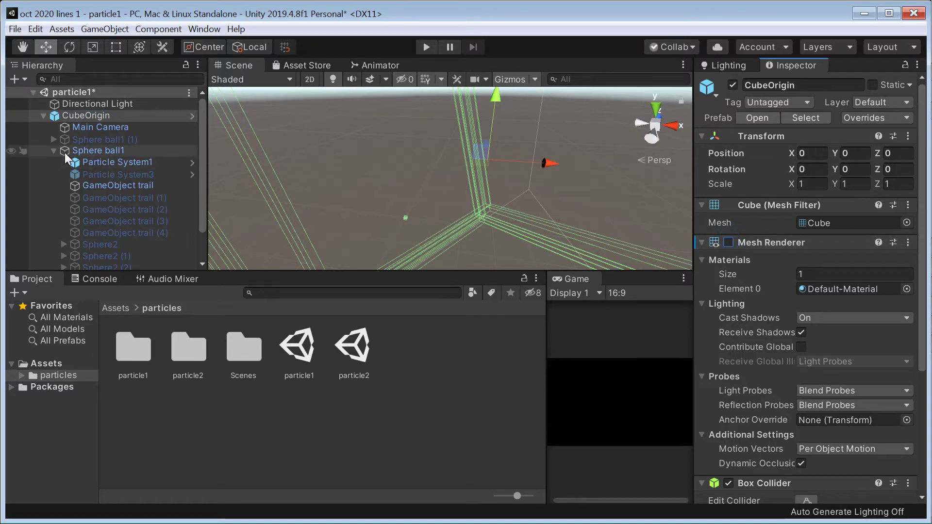
- Examine Sphere ball1's Sphere Collider and Rigidbody settings and the Ball 1 script's force, rotation and timer fields
left_click(84, 151)
scroll(795, 332, "down", 15)
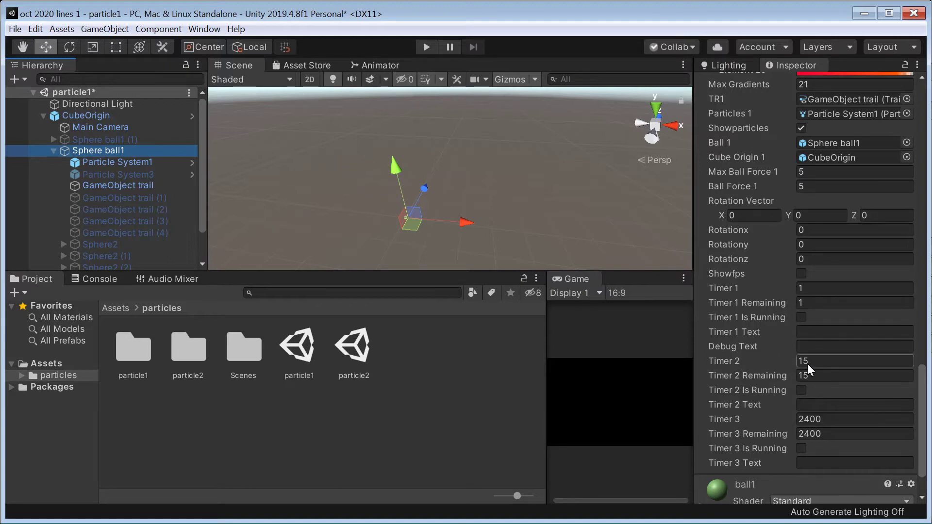
scroll(851, 238, "up", 15)
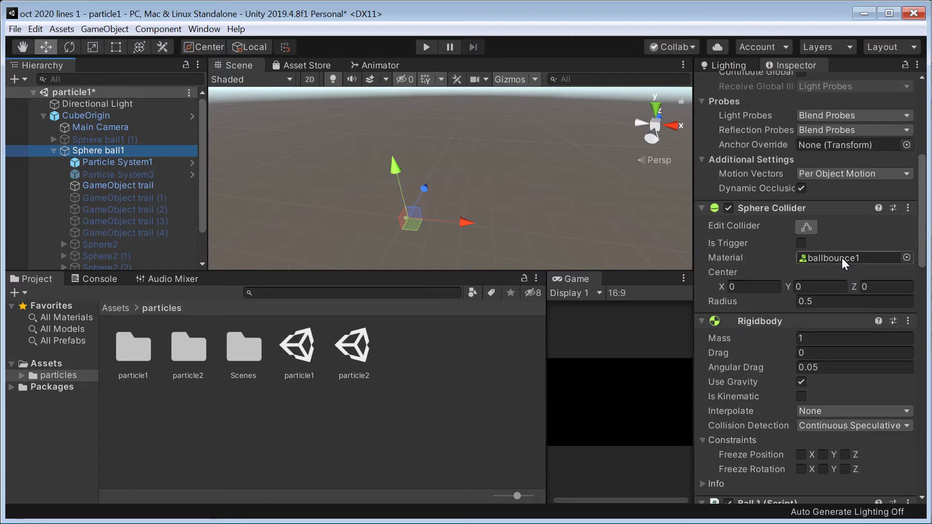
scroll(843, 306, "down", 12)
scroll(846, 408, "down", 5)
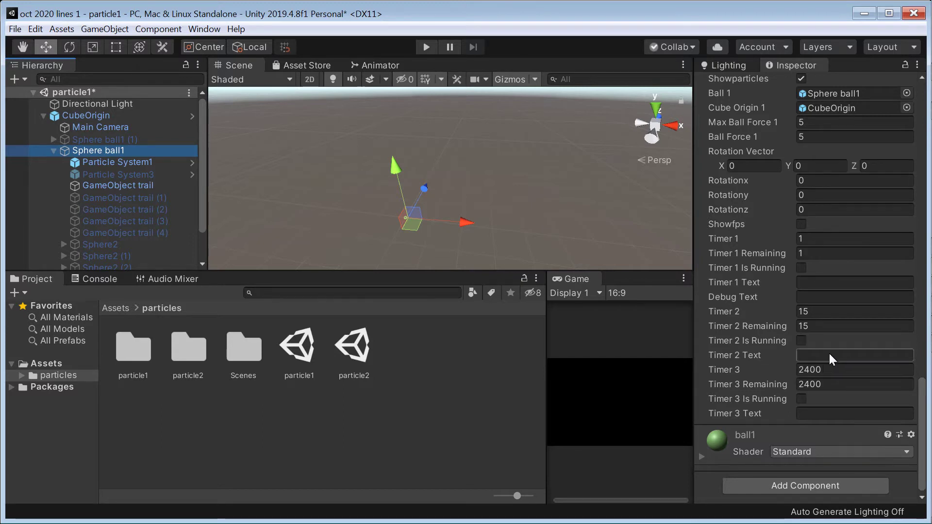
scroll(814, 358, "up", 3)
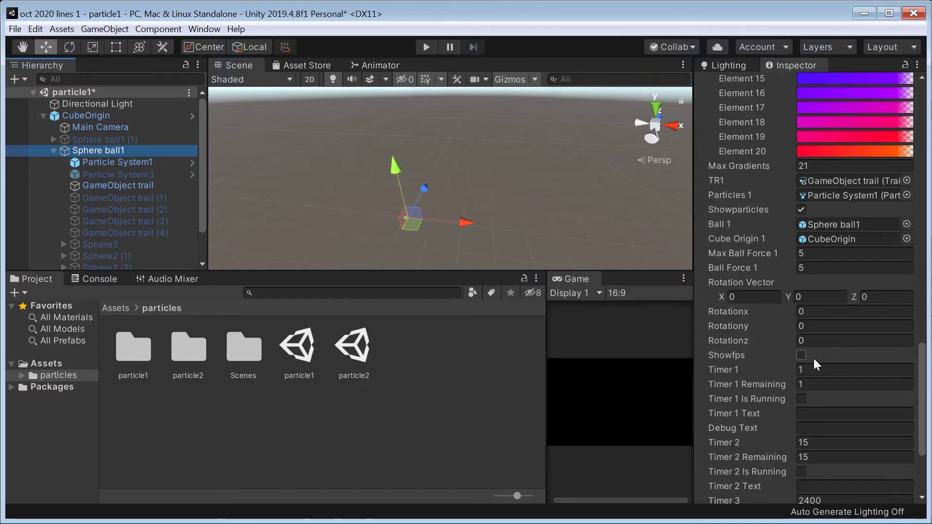
scroll(813, 357, "down", 3)
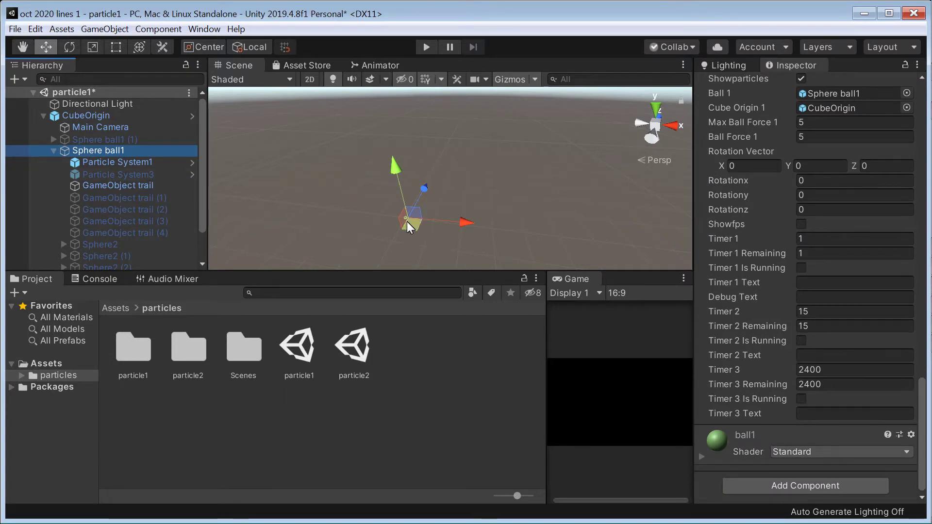
- Look over the child objects listed under Sphere ball1, and return to its Transform and renderer settings
scroll(77, 193, "down", 2)
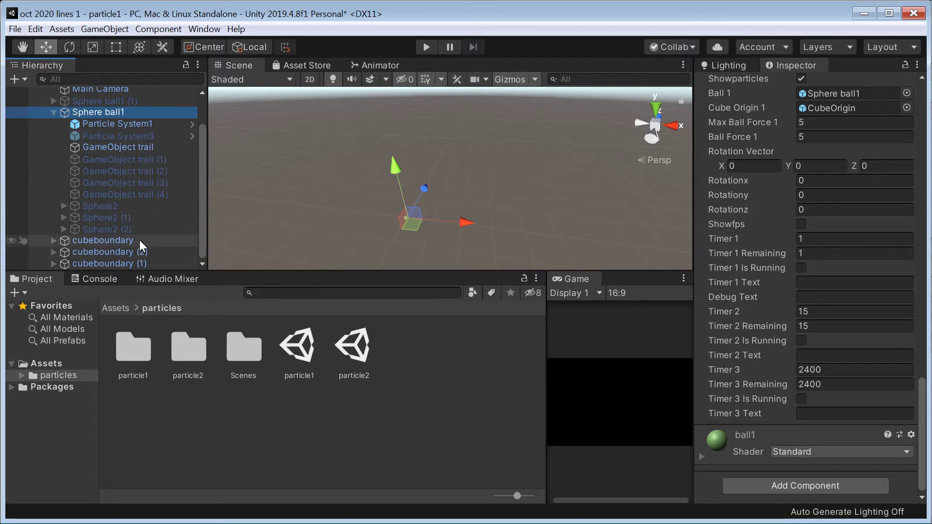
scroll(148, 231, "up", 3)
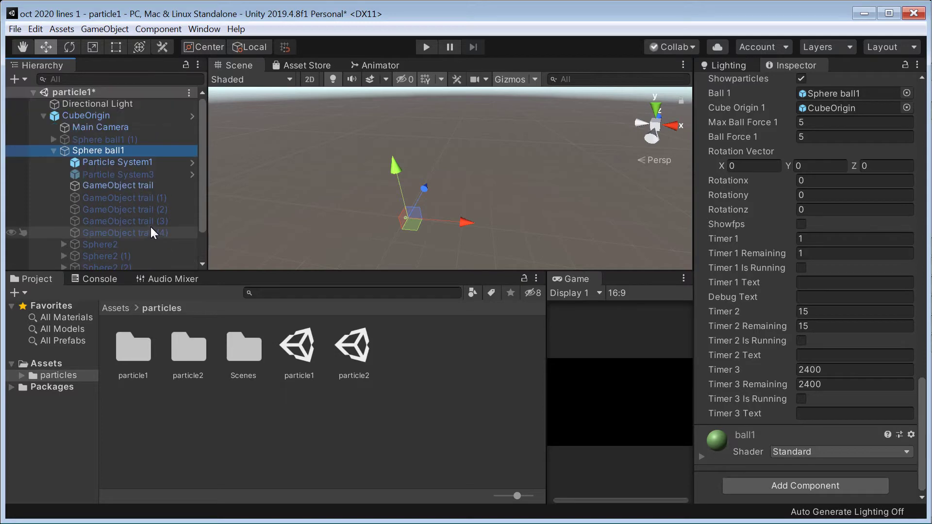
scroll(792, 320, "up", 15)
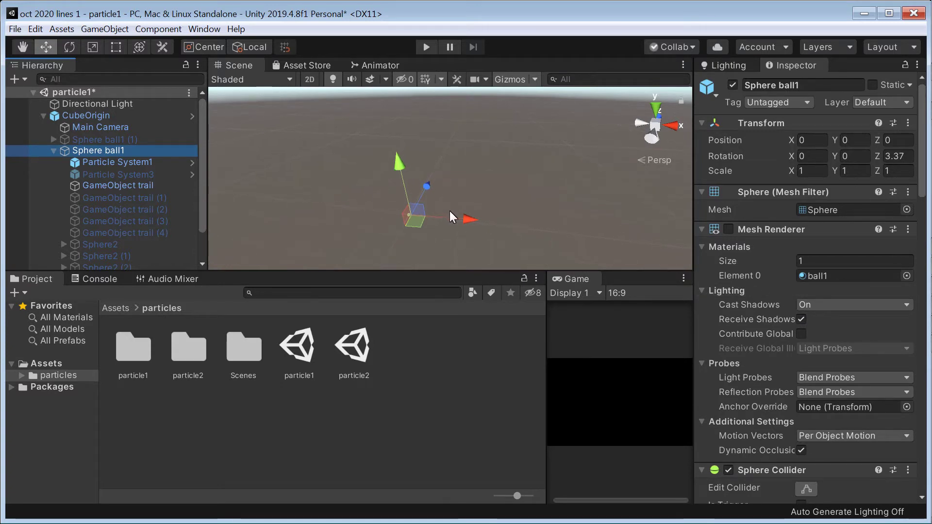
left_click(881, 329)
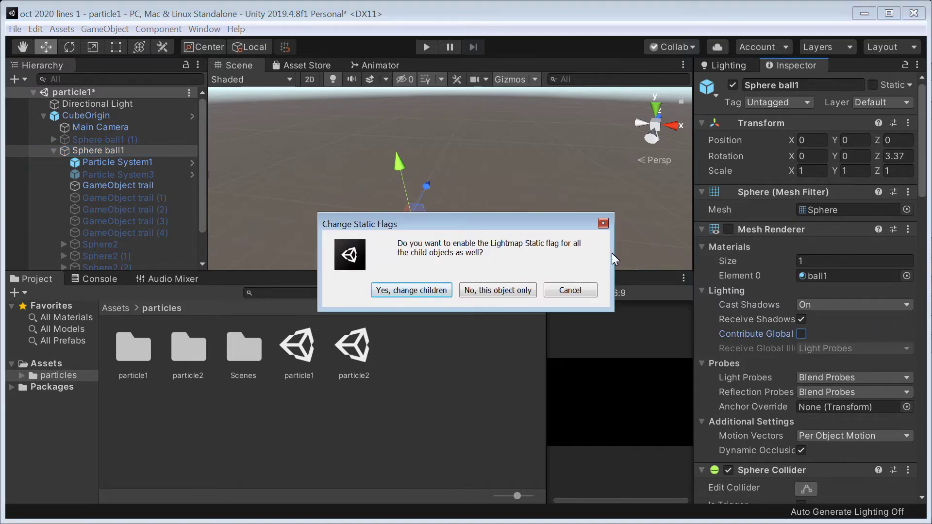
left_click(604, 224)
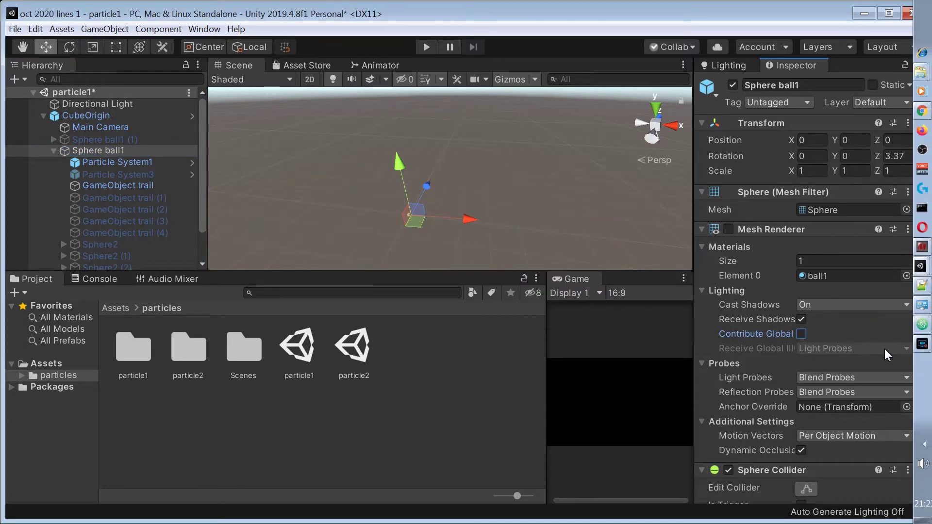
left_click(891, 333)
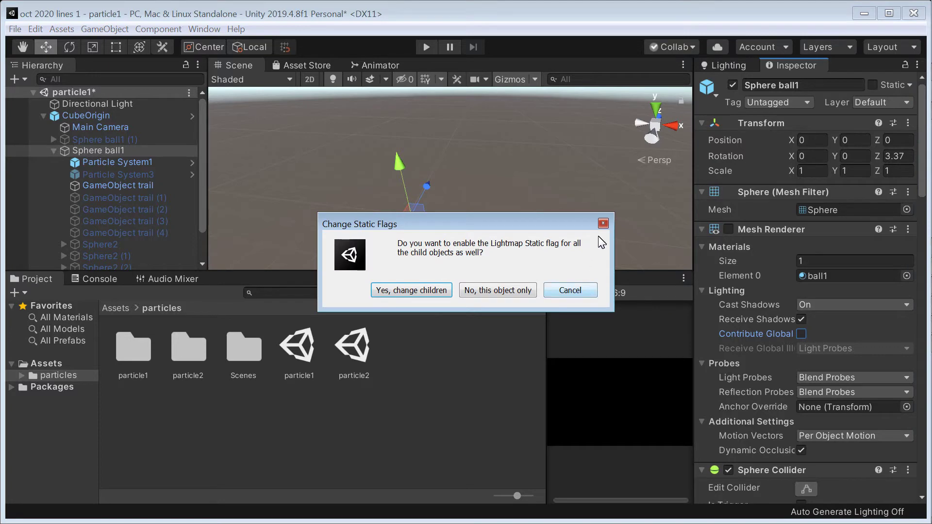
left_click(603, 224)
left_click(437, 403)
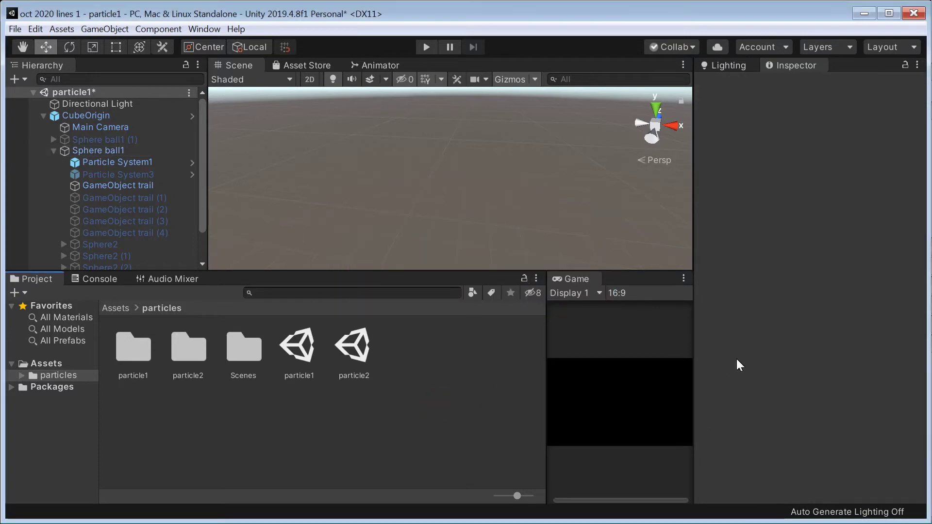
- Select Sphere ball1 and review its Ball 1 script, from the gradient elements through the object references to the timer fields
left_click(99, 151)
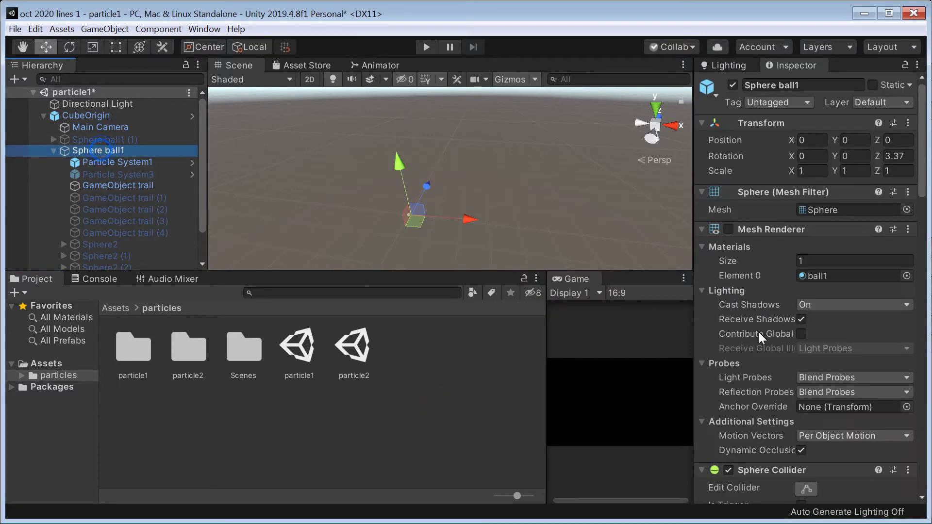
scroll(869, 350, "down", 20)
scroll(867, 349, "up", 4)
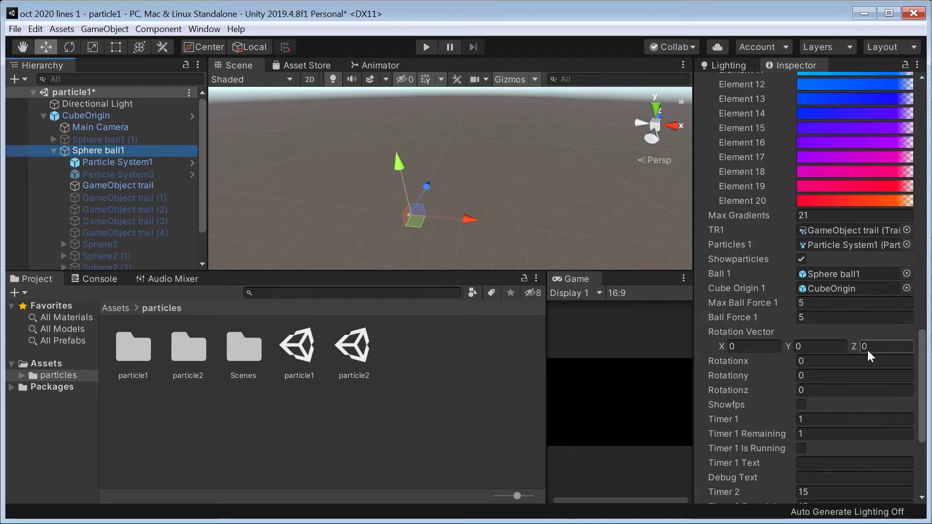
scroll(867, 350, "up", 3)
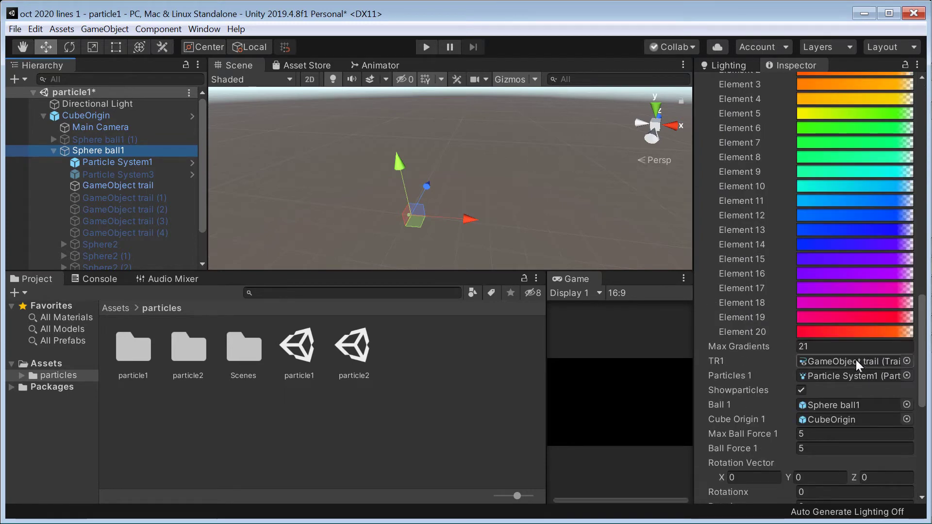
scroll(816, 374, "up", 3)
scroll(815, 375, "up", 3)
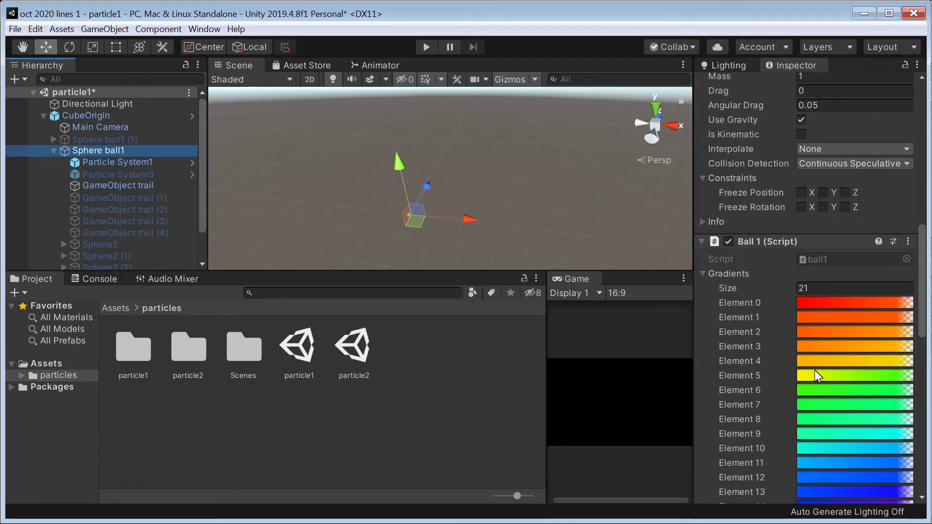
scroll(814, 371, "down", 12)
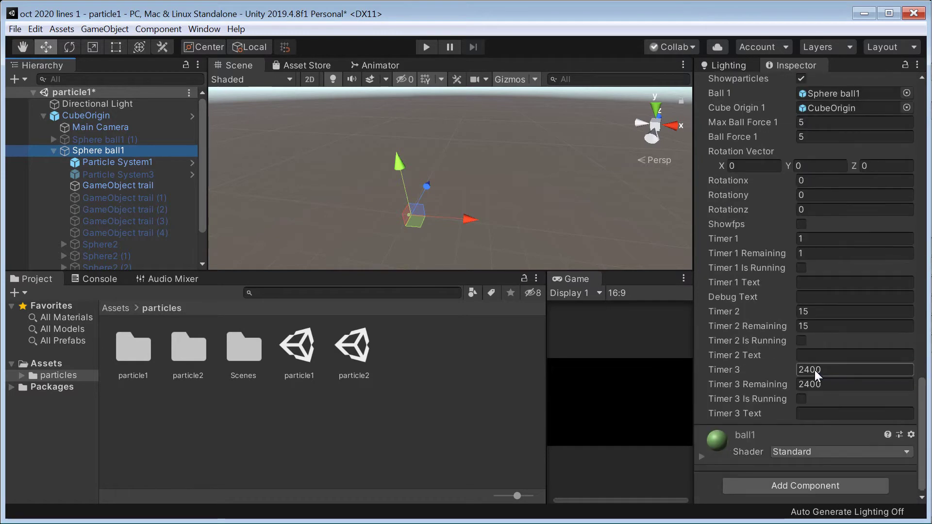
scroll(815, 370, "up", 9)
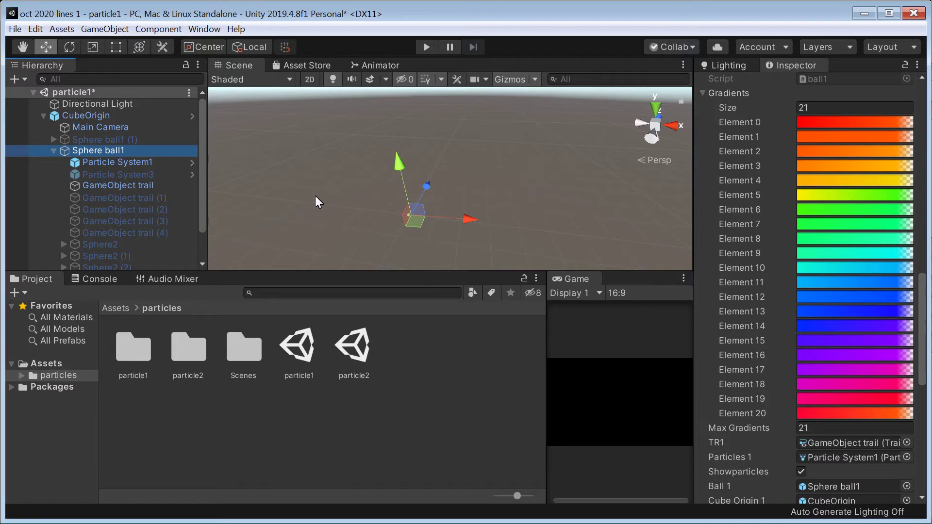
- Check the order of the particle1 and particle2 scenes in the Build Settings, and close them without changes
left_click(15, 30)
left_click(53, 147)
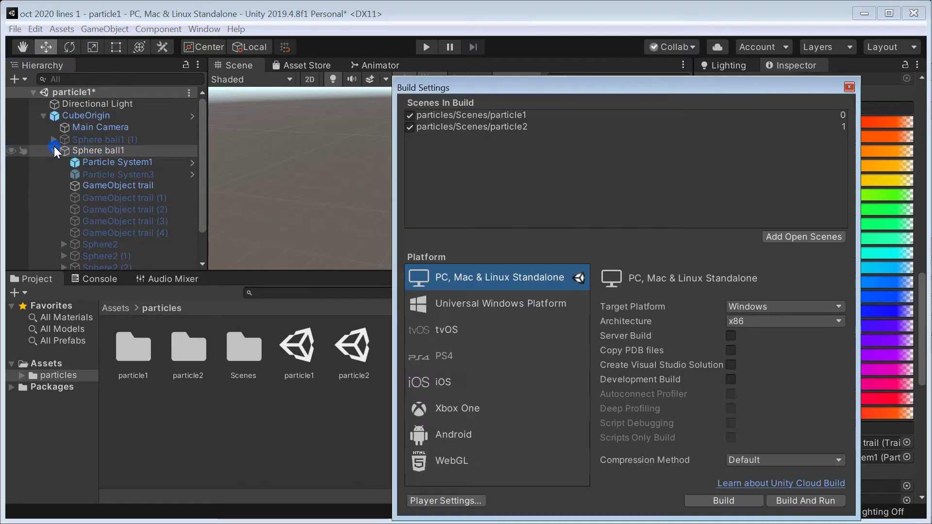
left_click(486, 116)
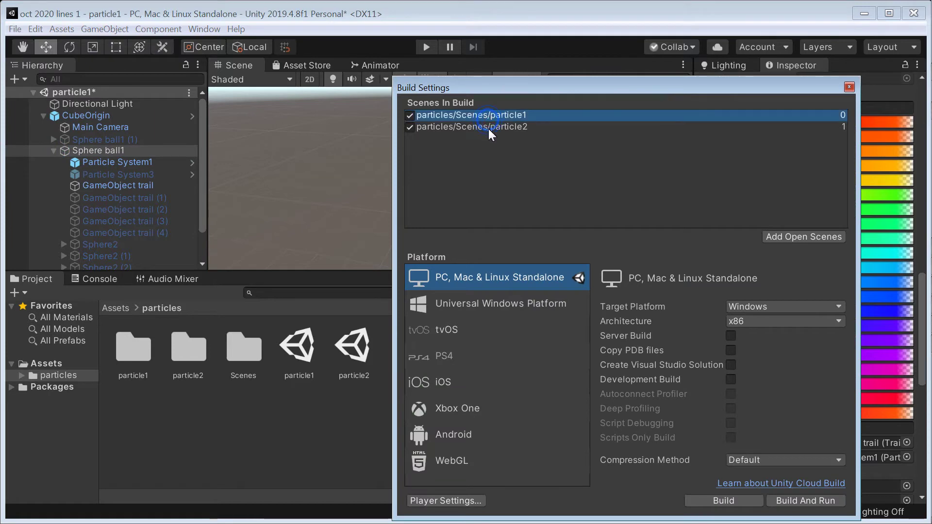
left_click(489, 129)
left_click(491, 118)
left_click(492, 127)
left_click(495, 117)
left_click(496, 127)
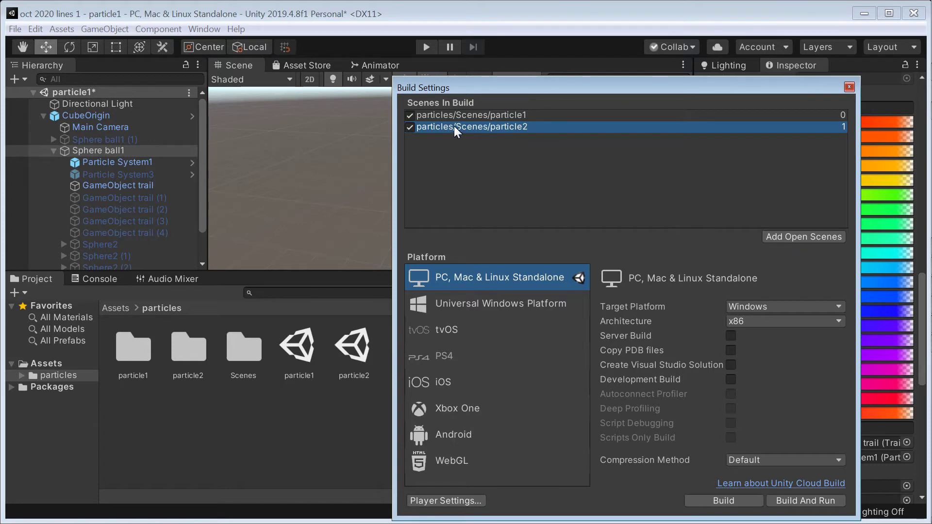
left_click(849, 87)
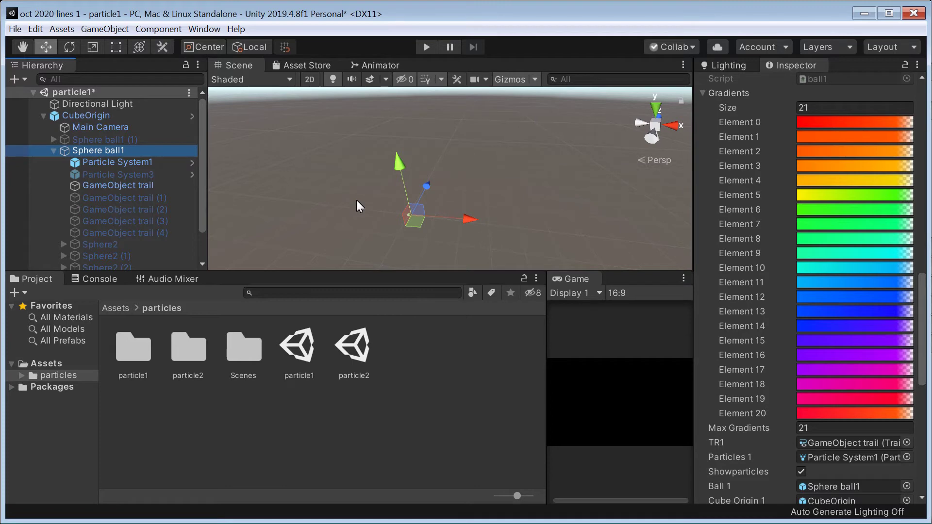
- Run the particle1 scene in Play mode until it switches to particle2, and stop playback
left_click(427, 50)
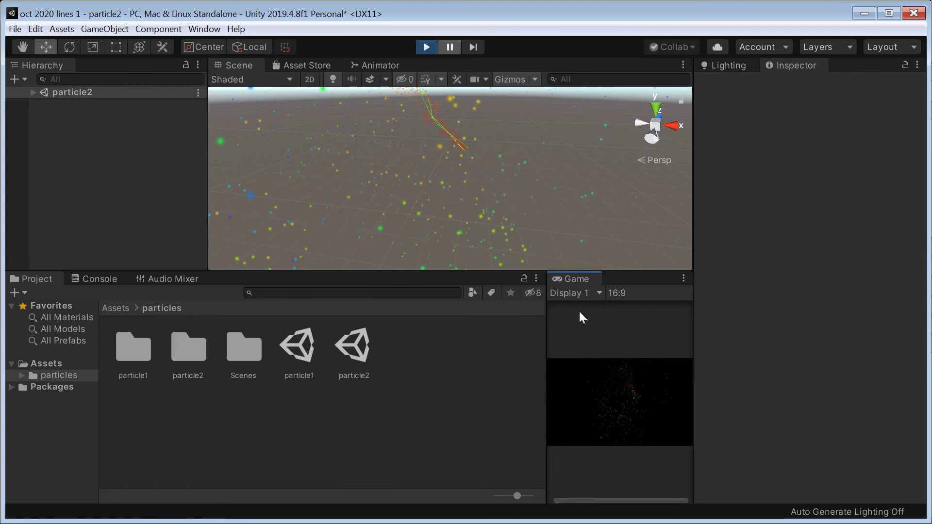
left_click(427, 48)
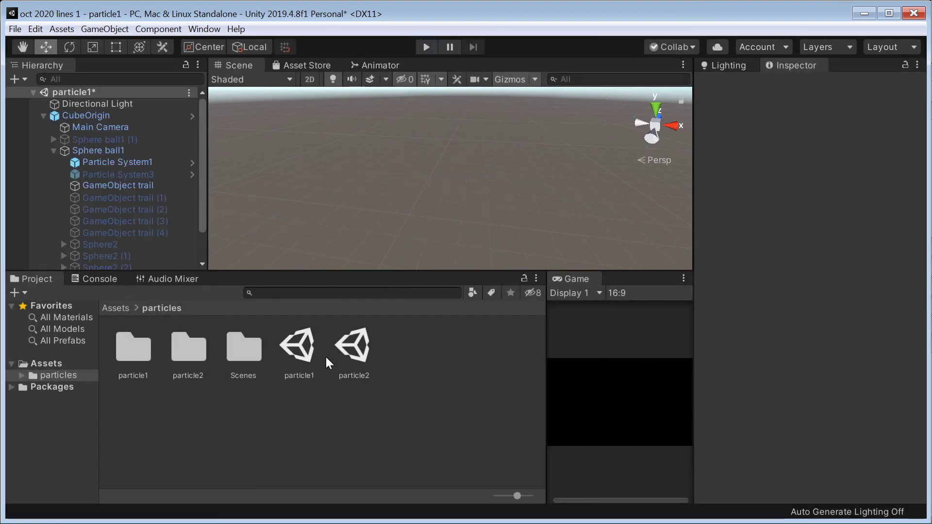